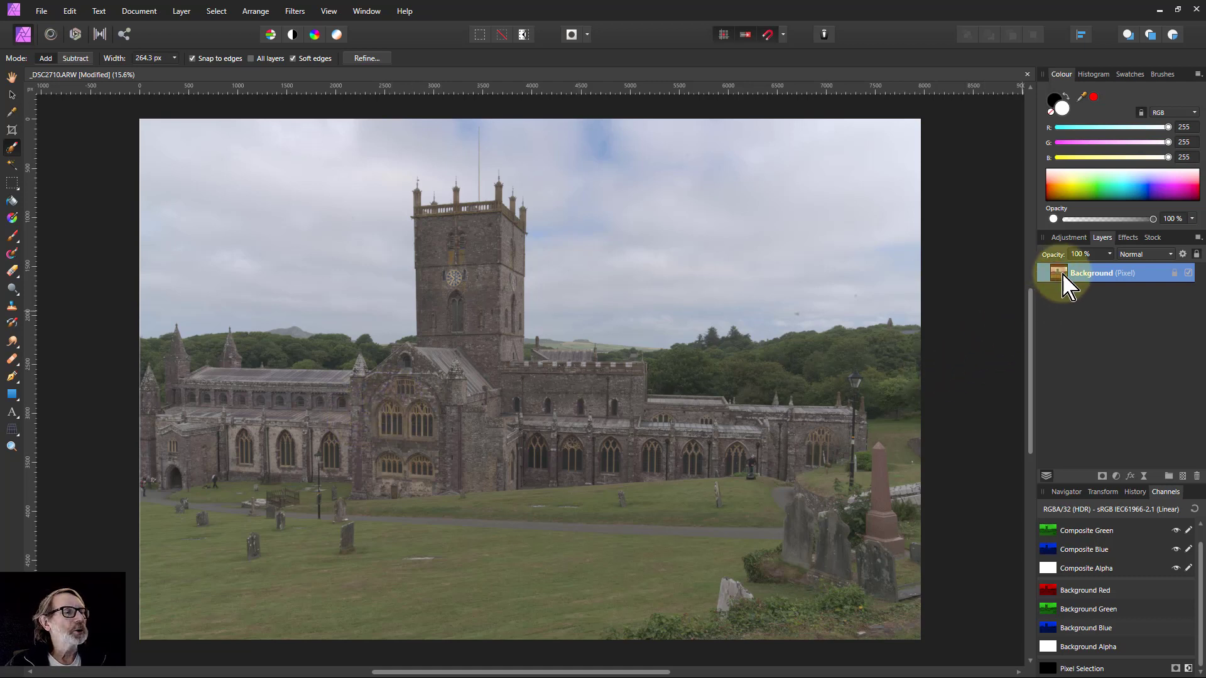
Duplicate the Background photo layer with Ctrl+J and set the copy's blend mode to Colour Dodge
{"action": "key", "text": "ctrl+j"}
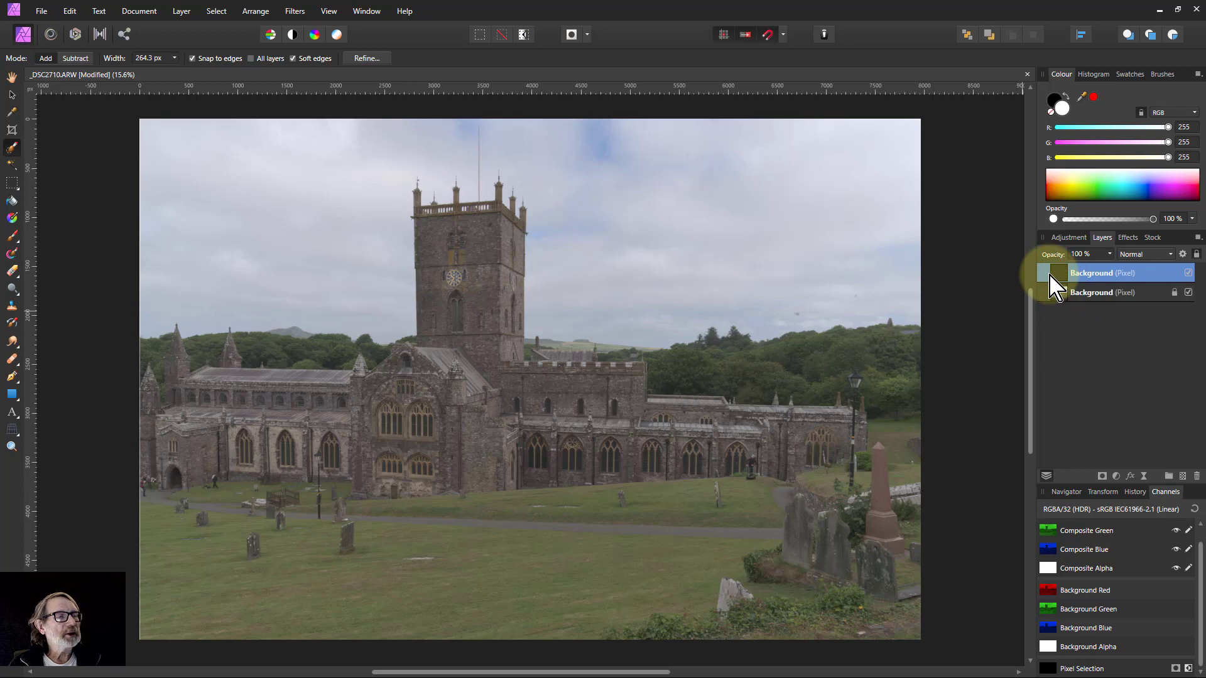
{"action": "left_click", "coordinate": [1143, 255]}
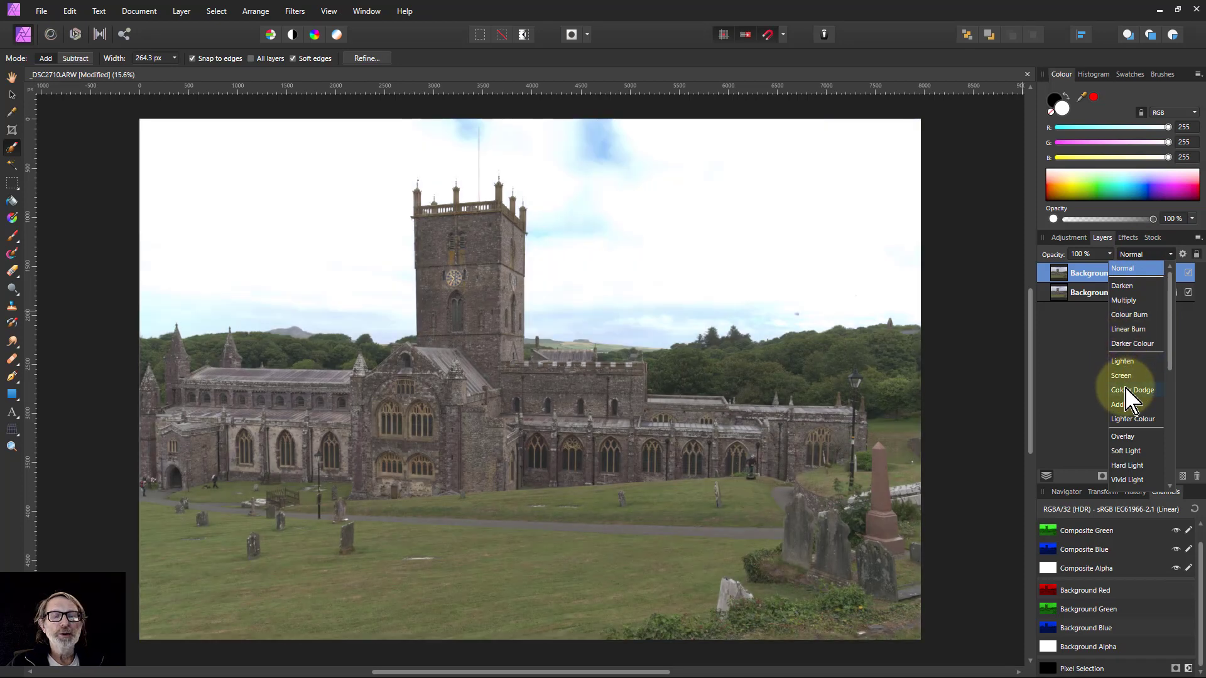
{"action": "left_click", "coordinate": [1128, 390]}
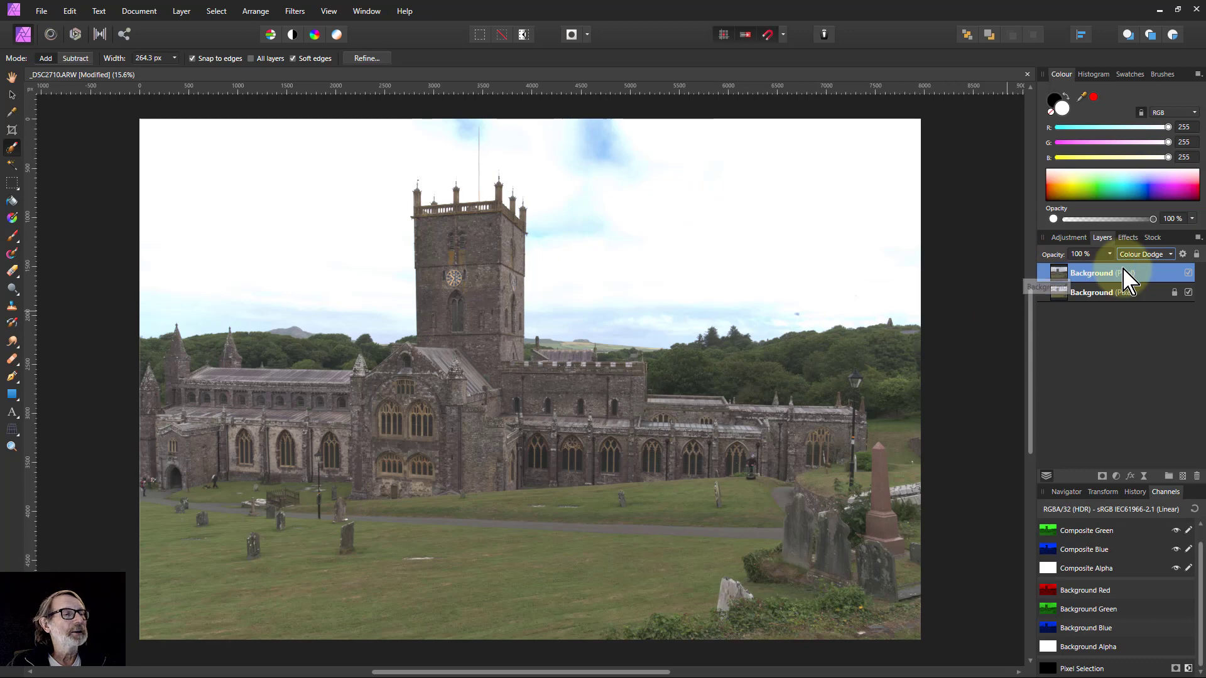
{"action": "left_click", "coordinate": [1182, 253]}
Fade the copy's source range at the bright end and curve it through 50.5% in, 24.8% out
{"action": "left_click_drag", "start_coordinate": [507, 184], "coordinate": [520, 350]}
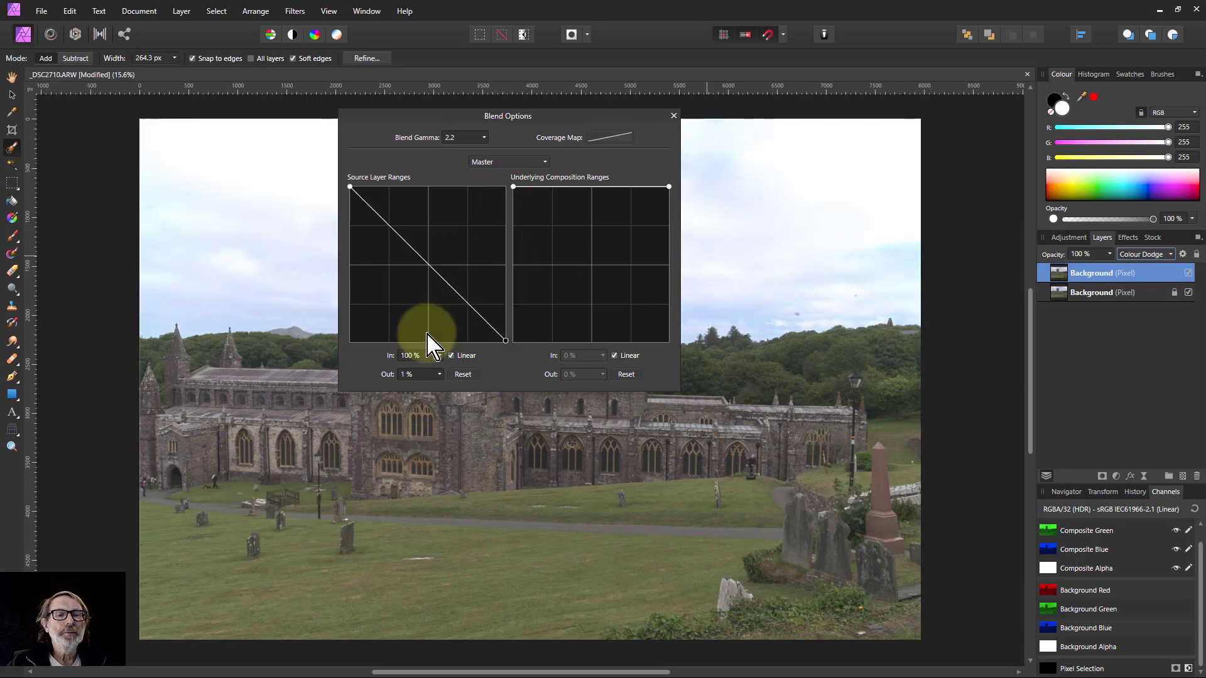
{"action": "left_click", "coordinate": [451, 356]}
{"action": "left_click_drag", "start_coordinate": [439, 273], "coordinate": [430, 306]}
{"action": "left_click_drag", "start_coordinate": [474, 121], "coordinate": [688, 339]}
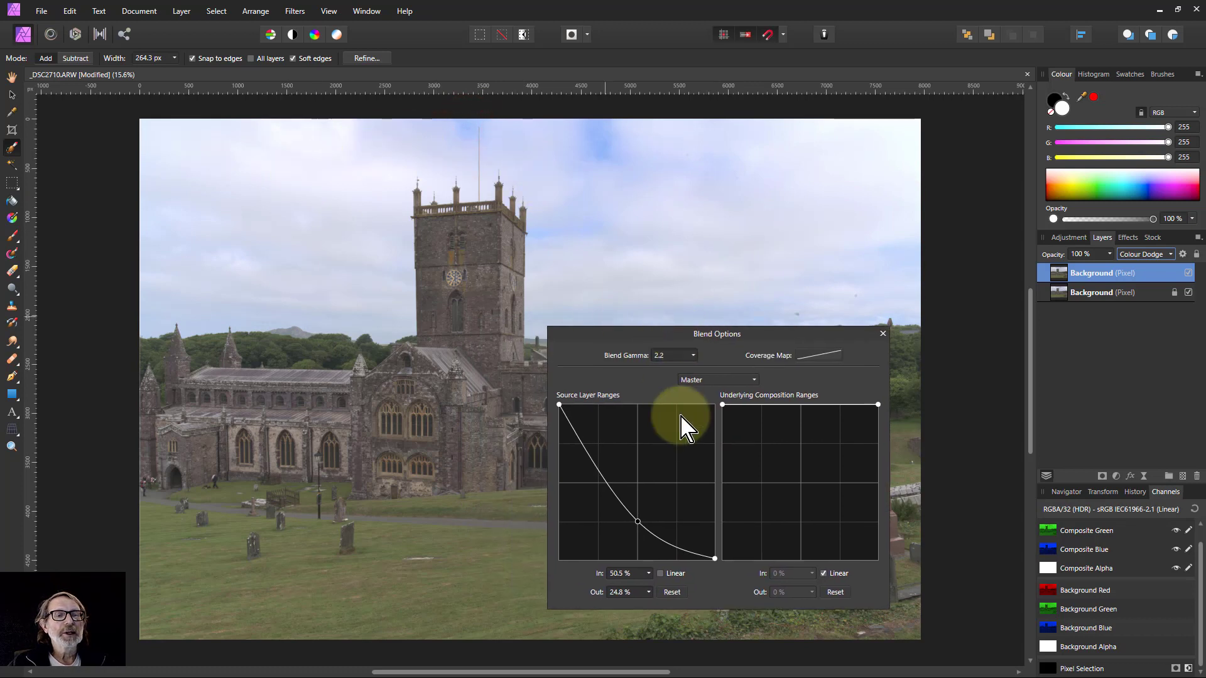
Close Blend Options, test two extra Colour Dodge copies, then undo them back to two layers
{"action": "left_click", "coordinate": [884, 333]}
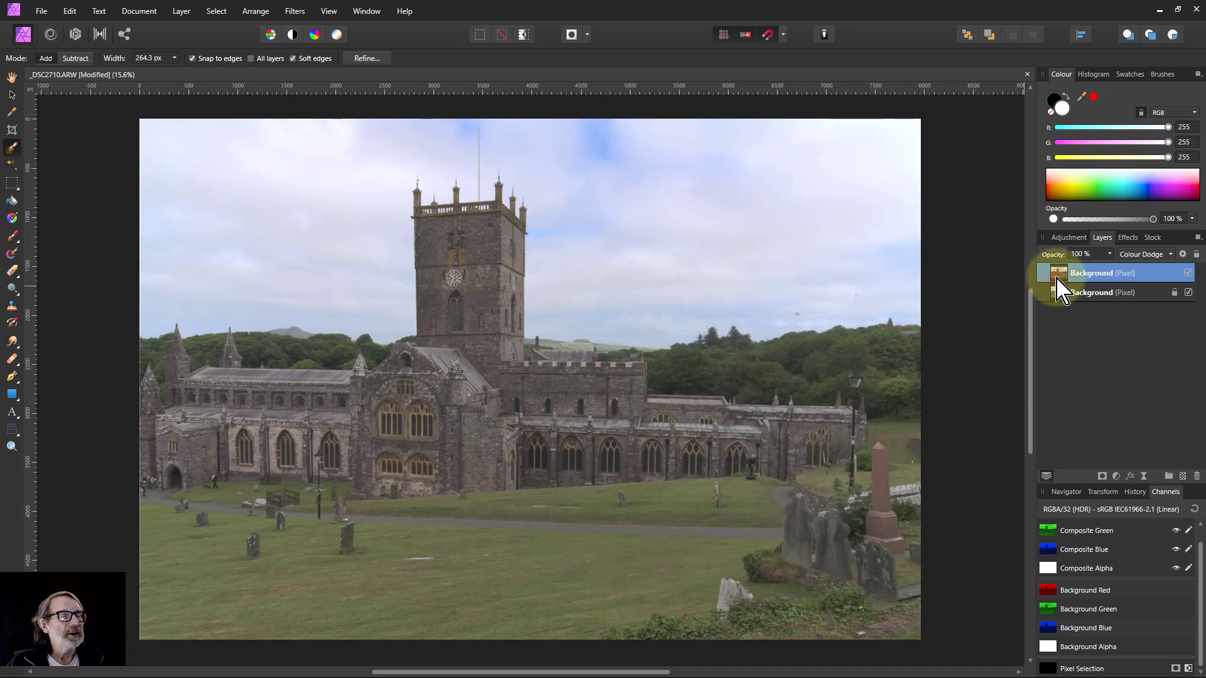
{"action": "key", "text": "ctrl+j"}
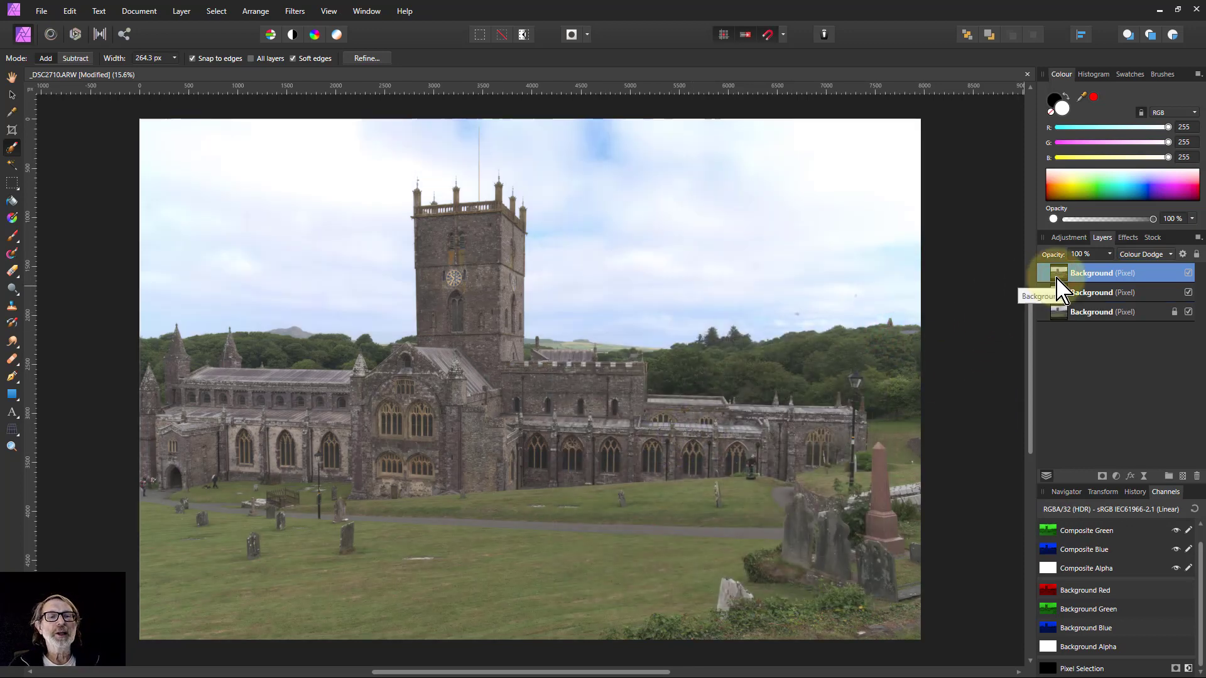
{"action": "key", "text": "ctrl+j"}
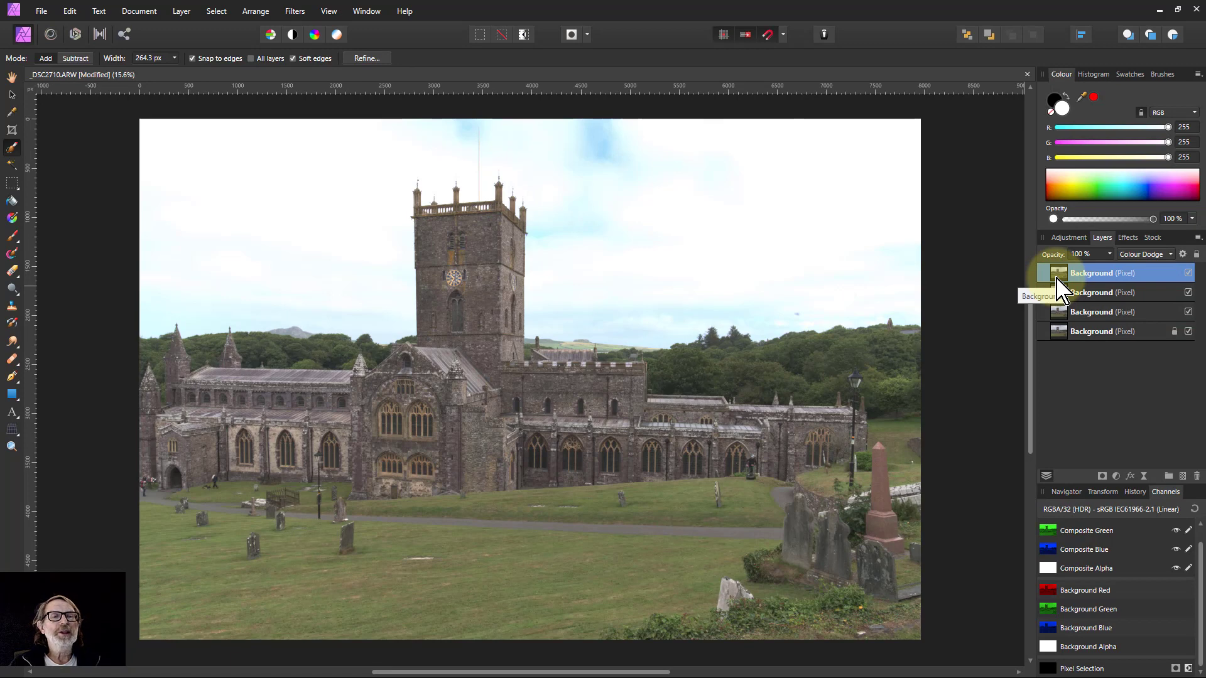
{"action": "key", "text": "ctrl+z"}
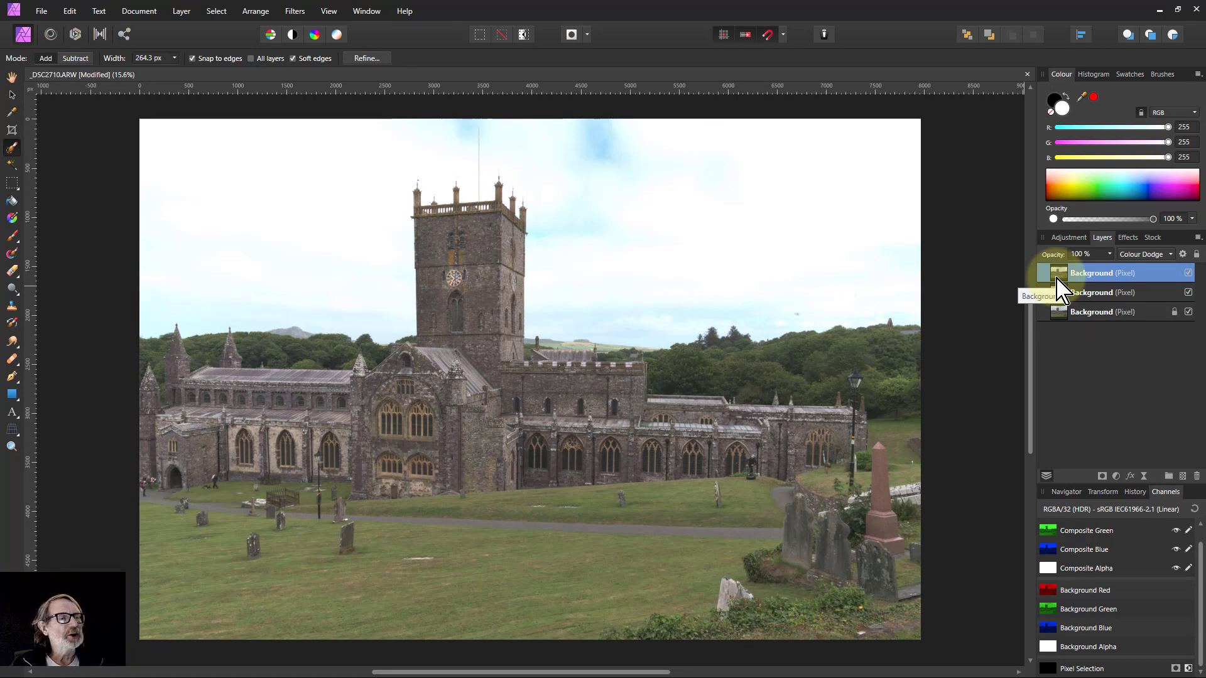
{"action": "key", "text": "ctrl+z"}
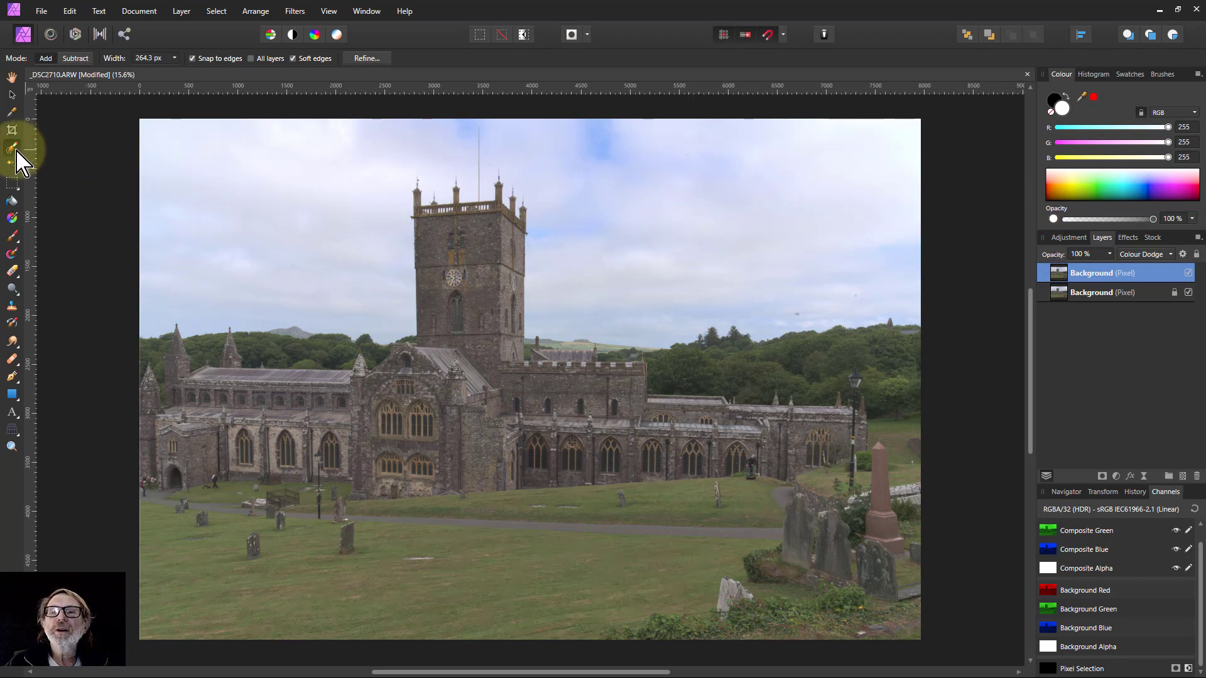
Select the sky above the cathedral and trees, refining the edge to include the flagpole
{"action": "mouse_move", "coordinate": [152, 307]}
{"action": "left_mouse_down"}
{"action": "mouse_move", "coordinate": [354, 304]}
{"action": "mouse_move", "coordinate": [380, 165]}
{"action": "mouse_move", "coordinate": [452, 153]}
{"action": "mouse_move", "coordinate": [538, 154]}
{"action": "mouse_move", "coordinate": [570, 269]}
{"action": "mouse_move", "coordinate": [637, 275]}
{"action": "mouse_move", "coordinate": [773, 252]}
{"action": "mouse_move", "coordinate": [748, 281]}
{"action": "mouse_move", "coordinate": [800, 273]}
{"action": "mouse_move", "coordinate": [784, 246]}
{"action": "mouse_move", "coordinate": [676, 176]}
{"action": "mouse_move", "coordinate": [550, 135]}
{"action": "mouse_move", "coordinate": [250, 152]}
{"action": "mouse_move", "coordinate": [340, 293]}
{"action": "mouse_move", "coordinate": [313, 354]}
{"action": "left_mouse_up"}
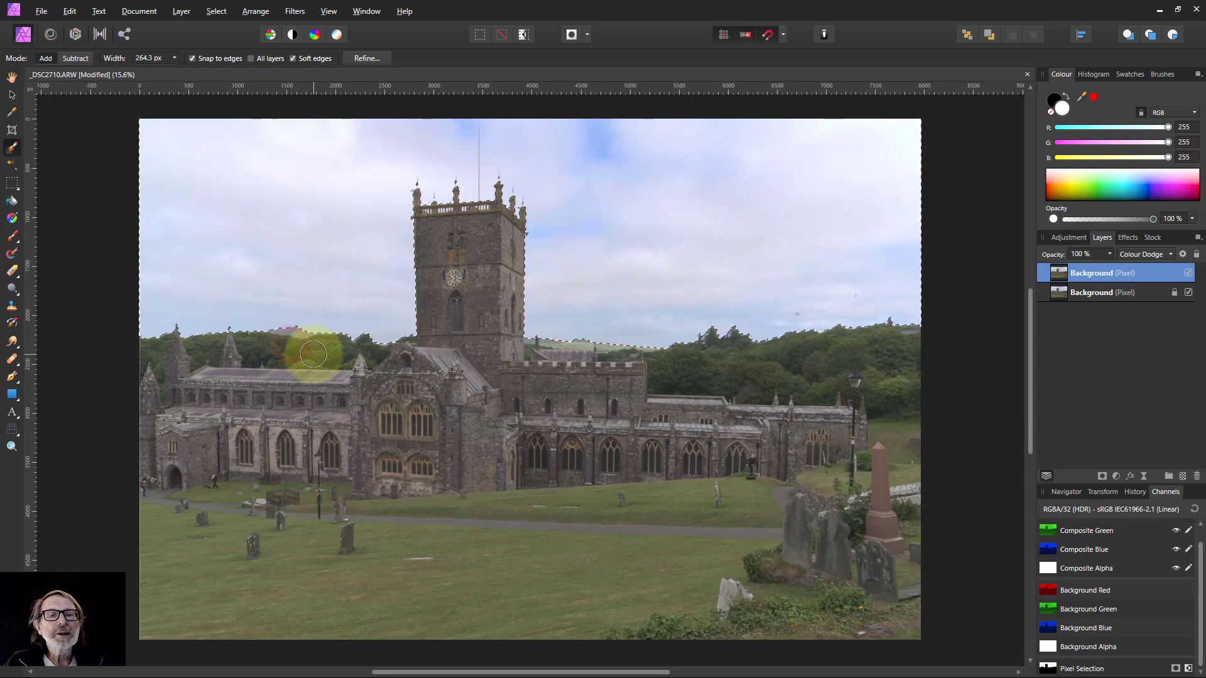
{"action": "left_click", "coordinate": [361, 59]}
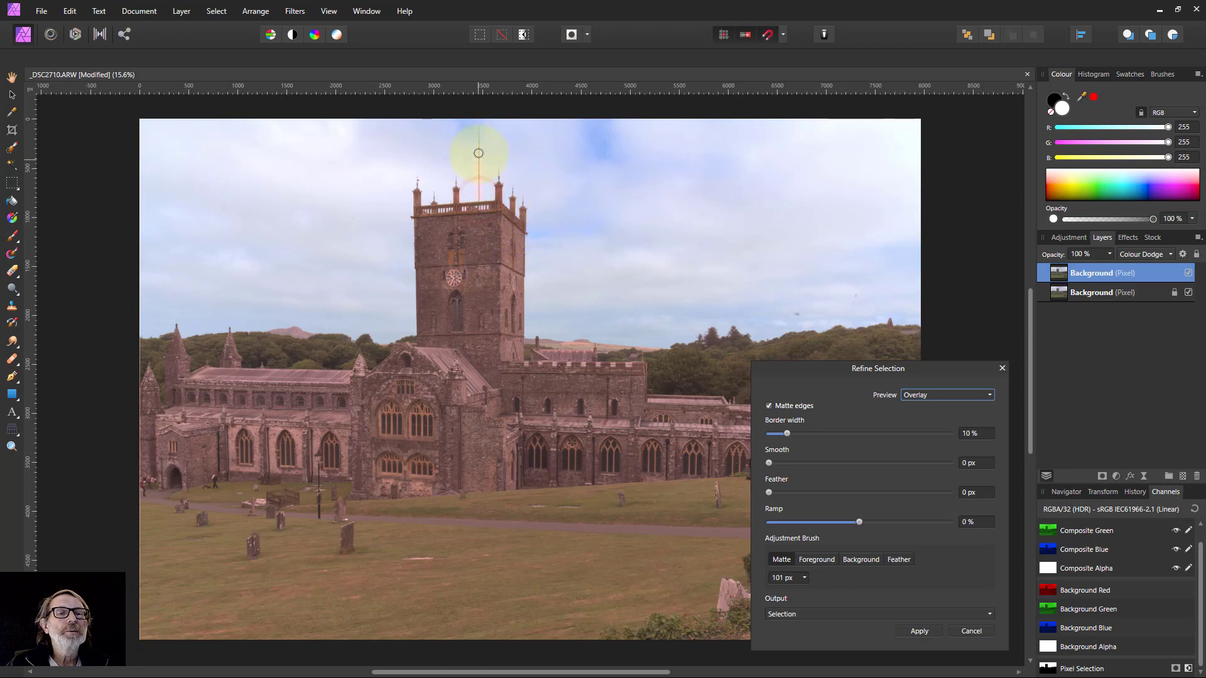
{"action": "left_click_drag", "start_coordinate": [479, 130], "coordinate": [480, 128]}
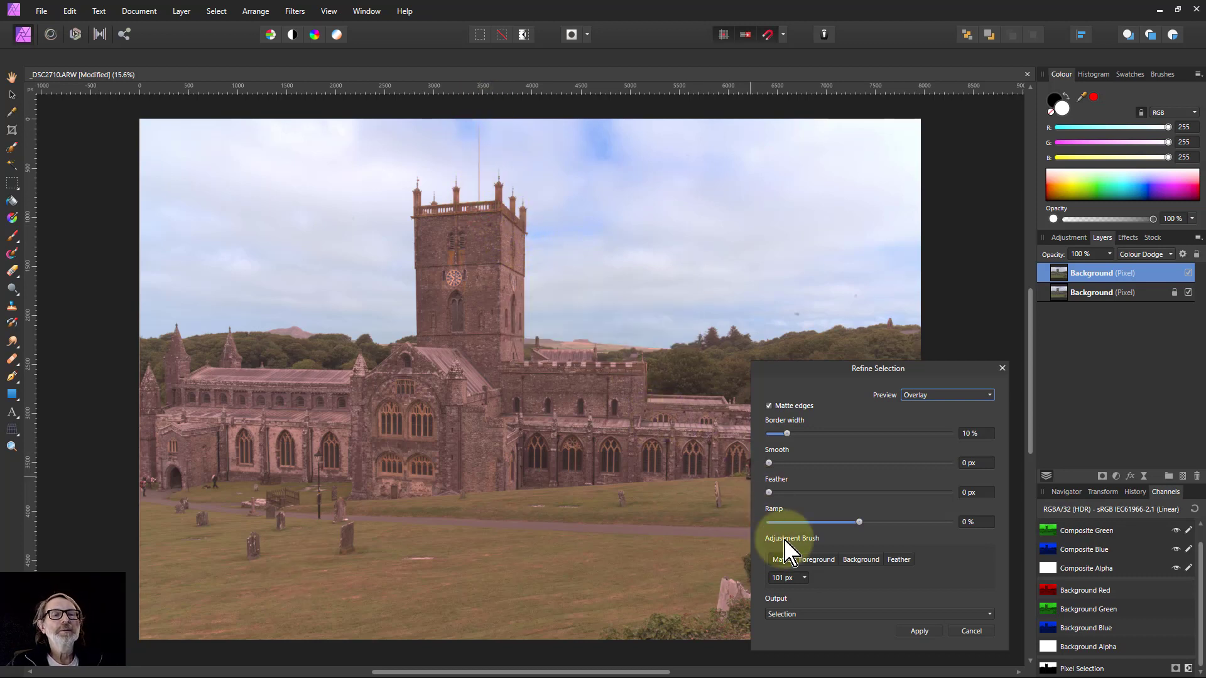
{"action": "left_click", "coordinate": [918, 631]}
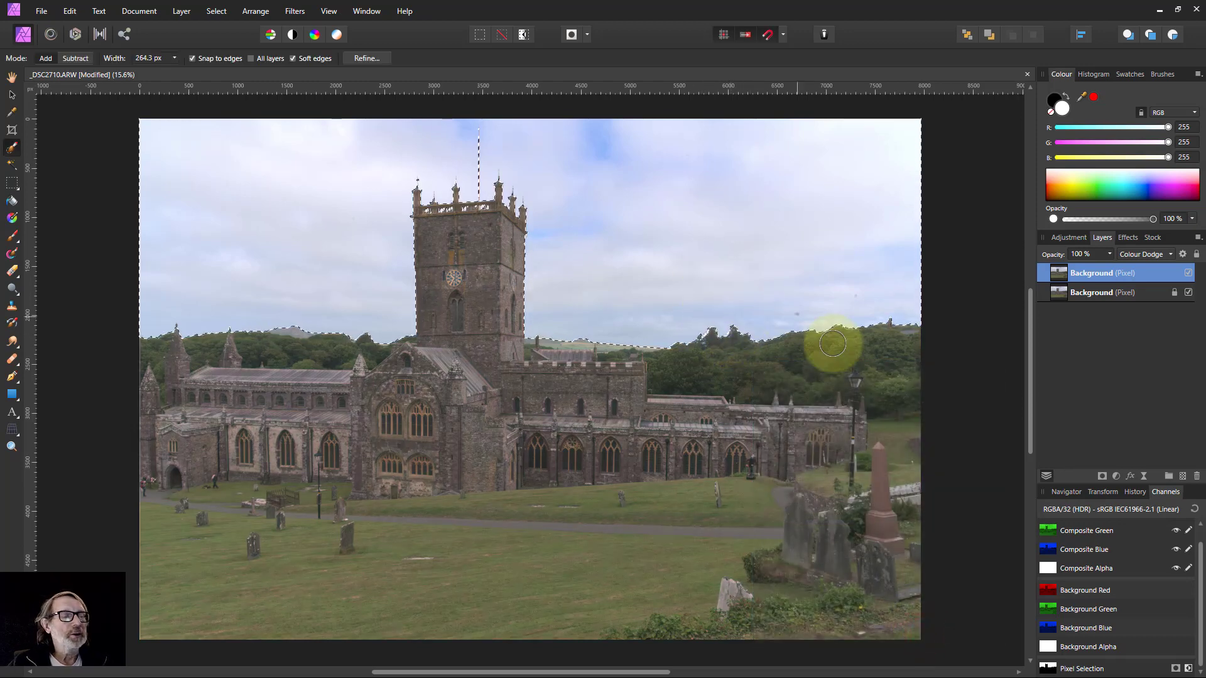
Create a mask from the sky selection, deselect, and nest it in the top Colour Dodge layer
{"action": "left_click", "coordinate": [1102, 477]}
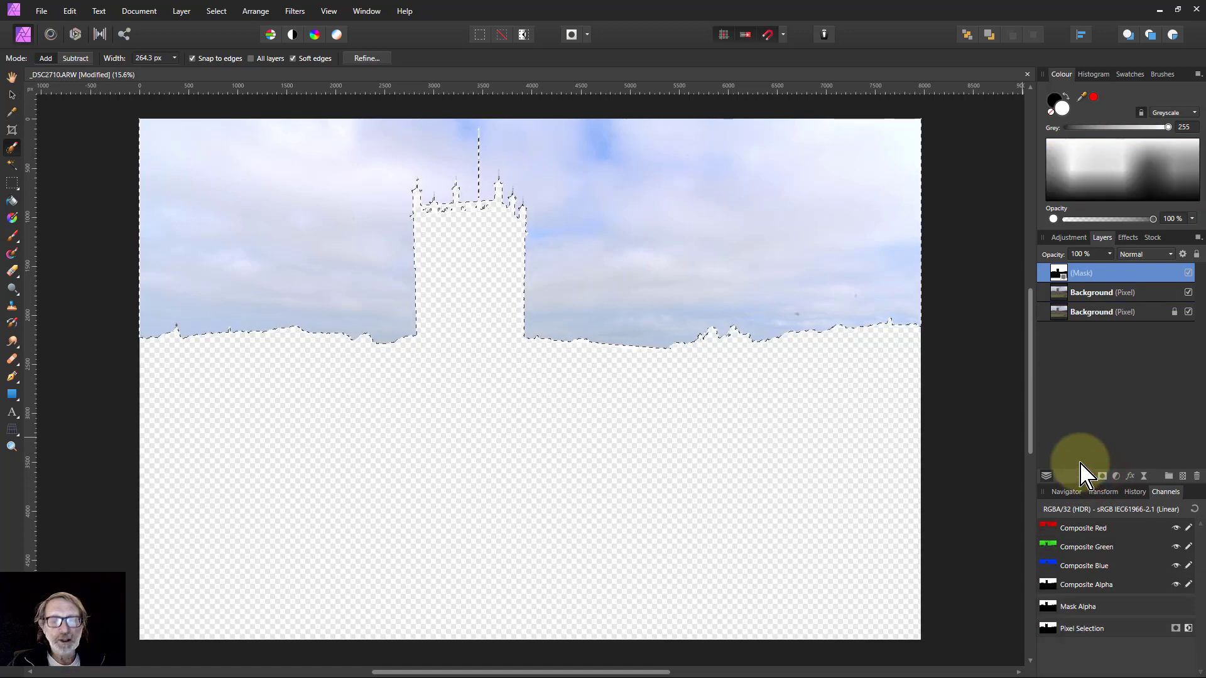
{"action": "key", "text": "ctrl+d"}
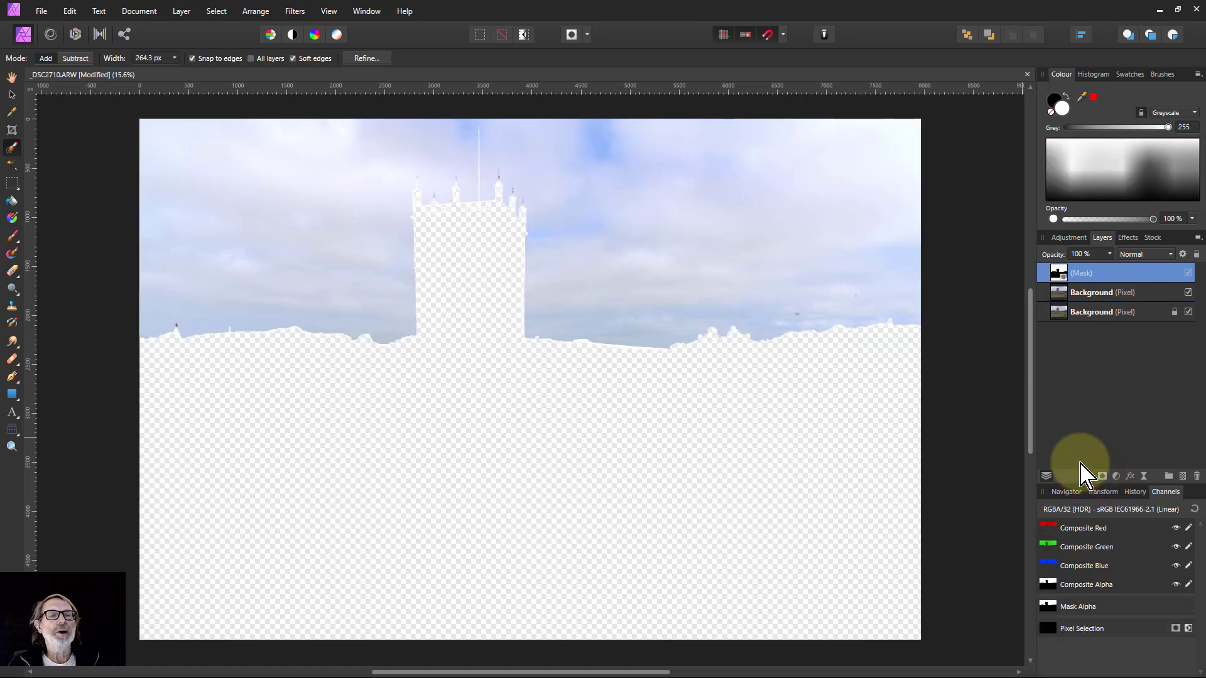
{"action": "mouse_move", "coordinate": [1063, 275]}
{"action": "left_mouse_down"}
{"action": "mouse_move", "coordinate": [1074, 307]}
{"action": "mouse_move", "coordinate": [1056, 275]}
{"action": "mouse_move", "coordinate": [1066, 292]}
{"action": "left_mouse_up"}
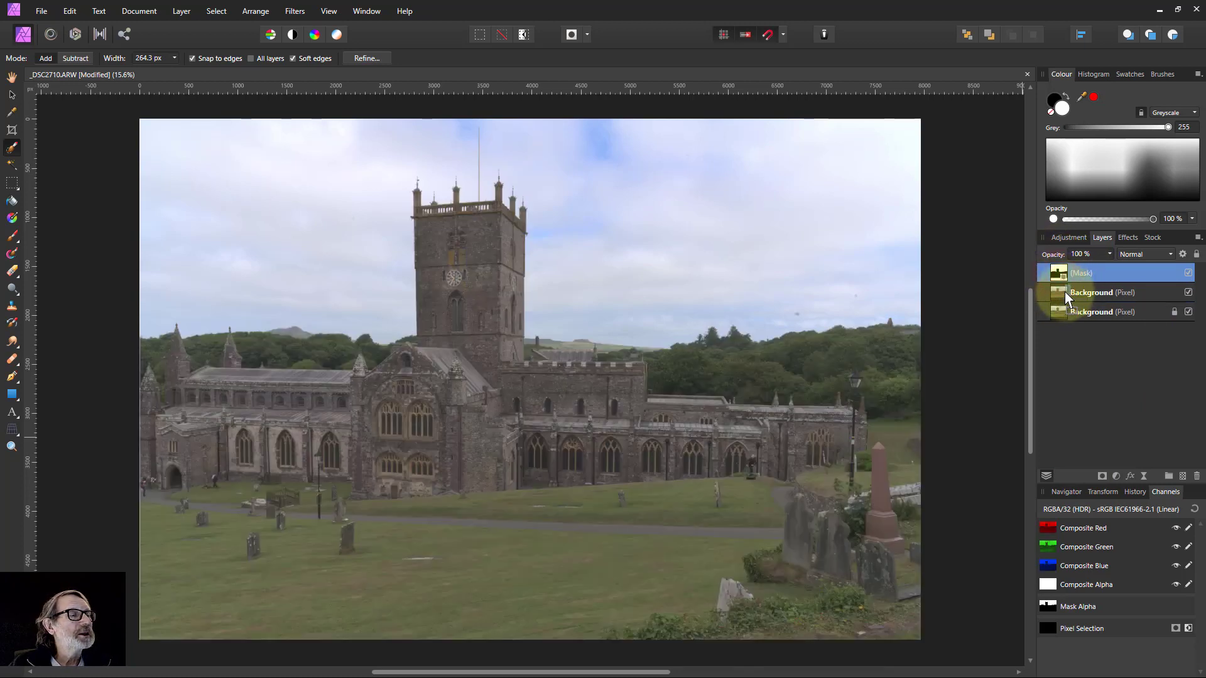
{"action": "left_click", "coordinate": [1044, 272]}
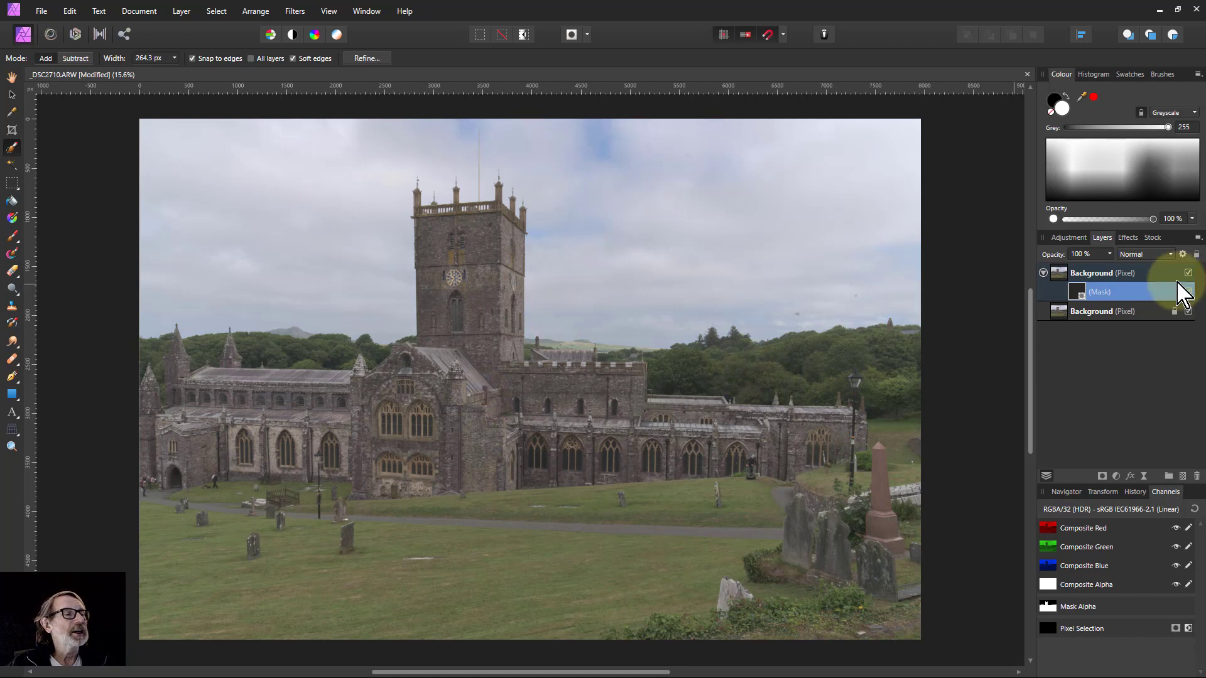
{"action": "left_click", "coordinate": [1068, 272]}
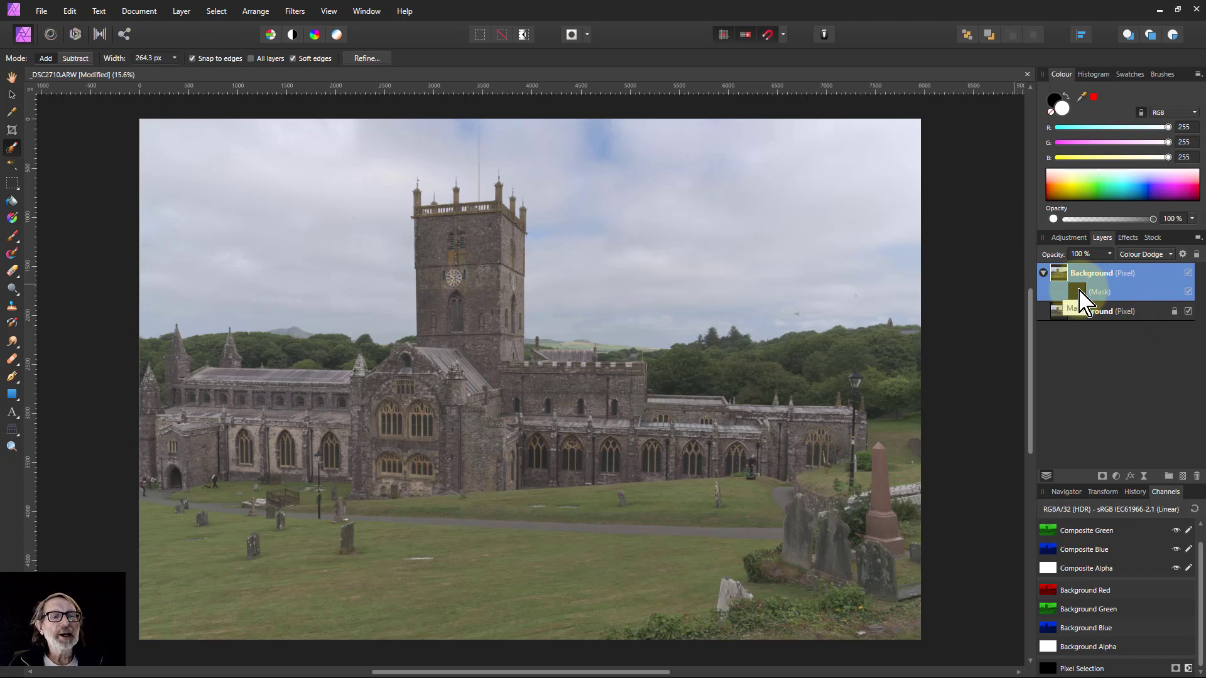
{"action": "key", "text": "ctrl+j"}
{"action": "key", "text": "ctrl+j"}
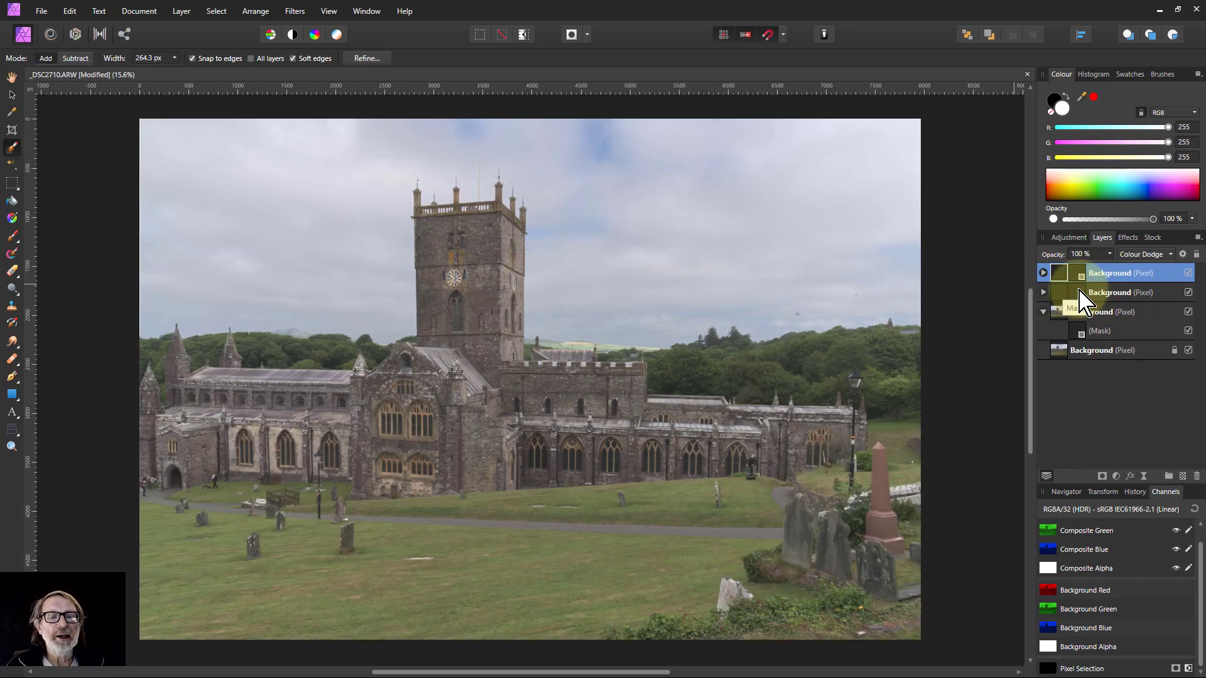
{"action": "key", "text": "ctrl+j"}
{"action": "key", "text": "ctrl+j"}
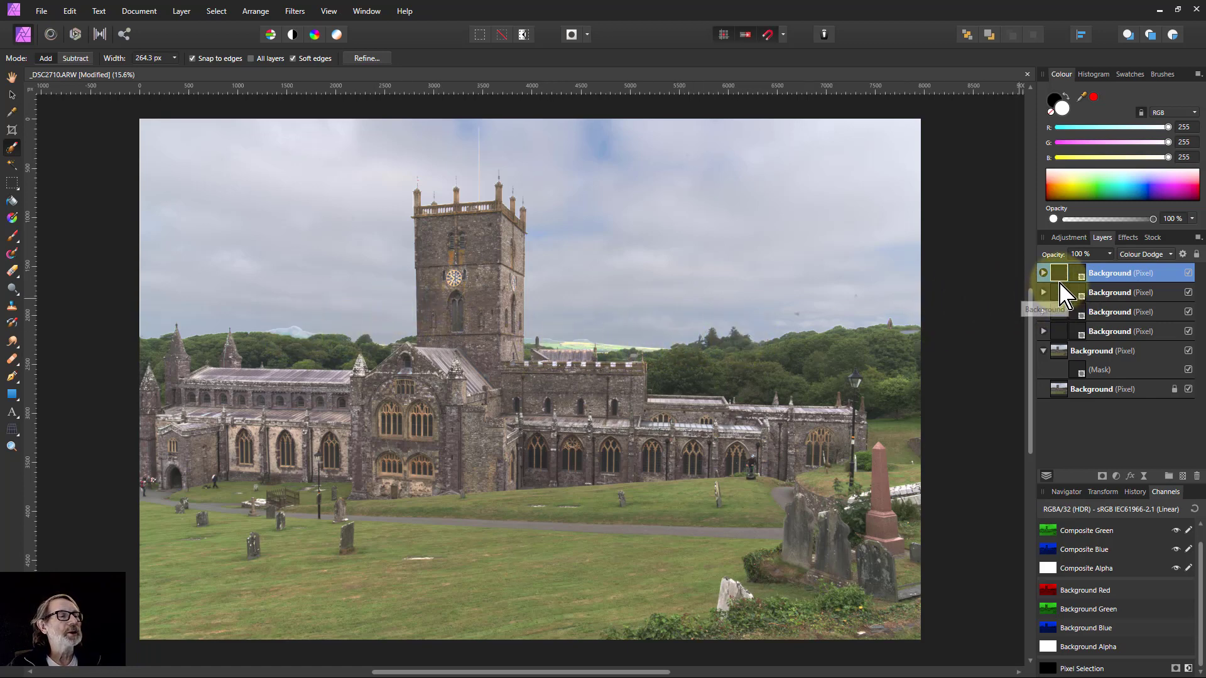
{"action": "key", "text": "Delete"}
{"action": "key", "text": "Delete"}
{"action": "key", "text": "Delete"}
{"action": "key", "text": "Delete"}
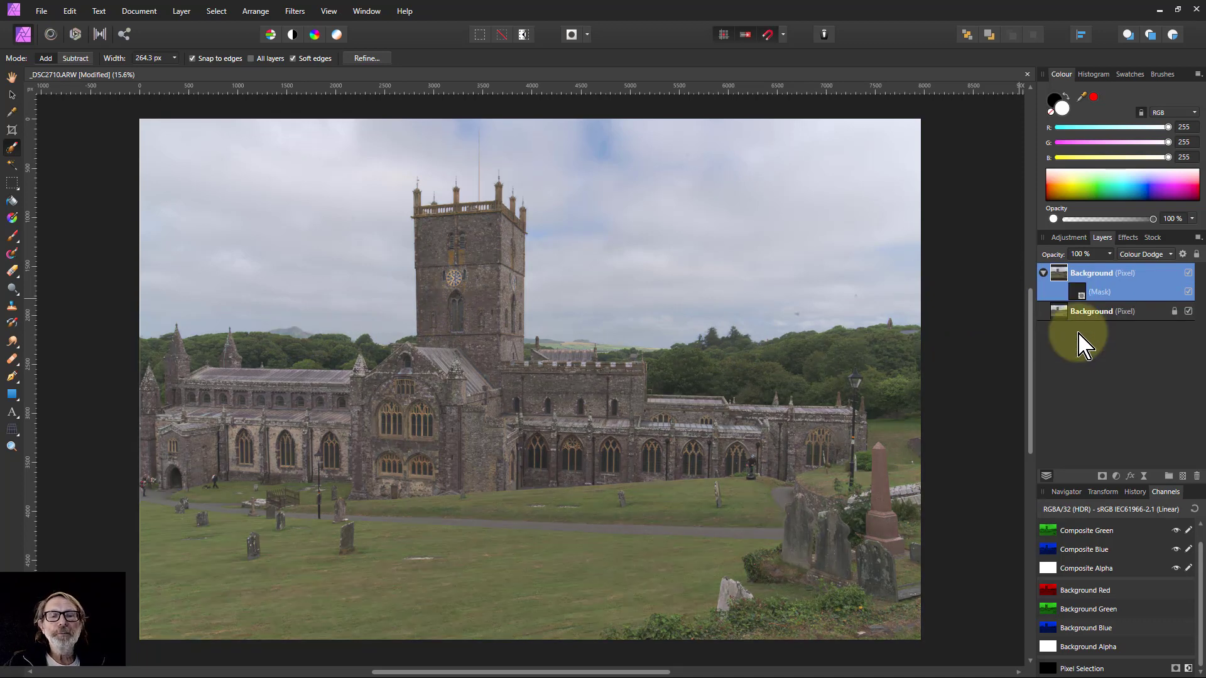
{"action": "left_click", "coordinate": [1090, 293]}
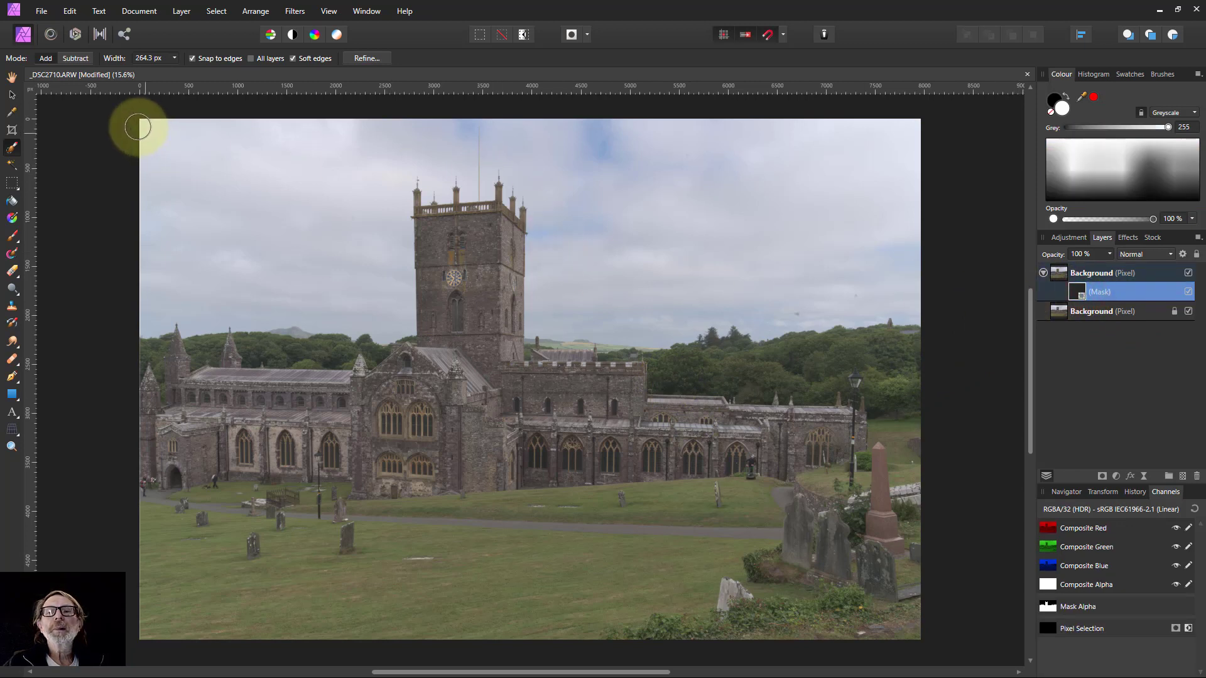
Set up a black Paint Brush at 94% opacity and paint strokes onto the layer mask
{"action": "left_click", "coordinate": [9, 241]}
{"action": "left_click", "coordinate": [160, 58]}
{"action": "left_click_drag", "start_coordinate": [167, 71], "coordinate": [191, 70]}
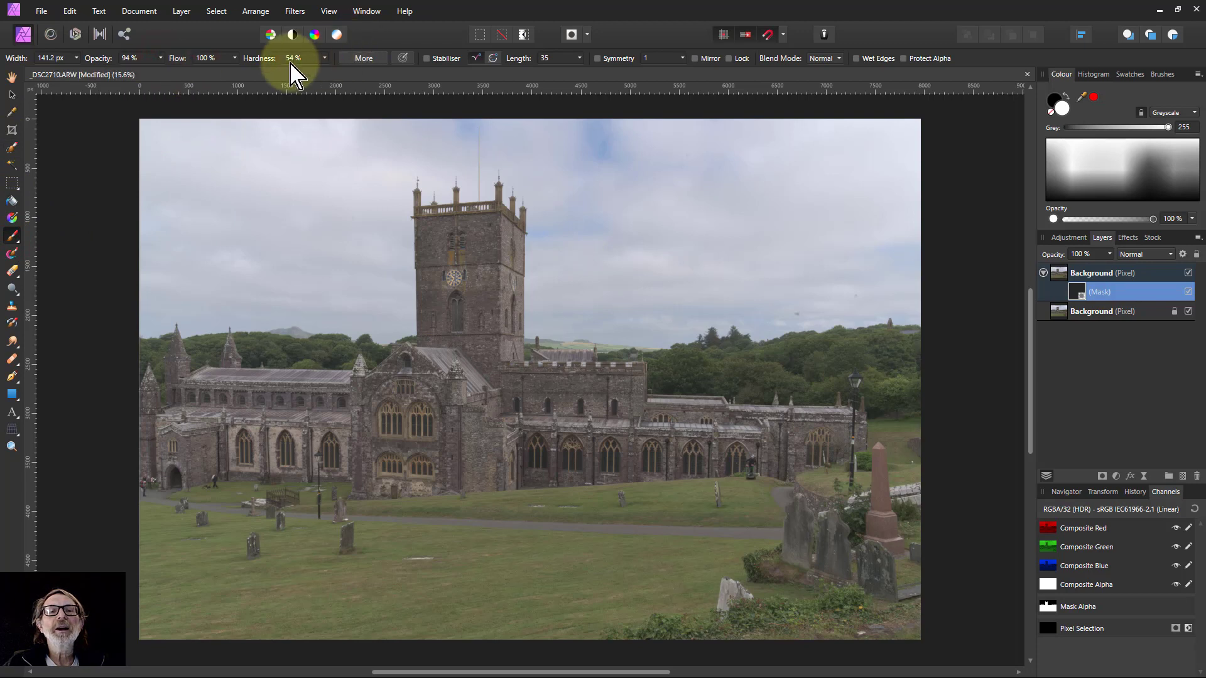
{"action": "left_click", "coordinate": [1065, 98]}
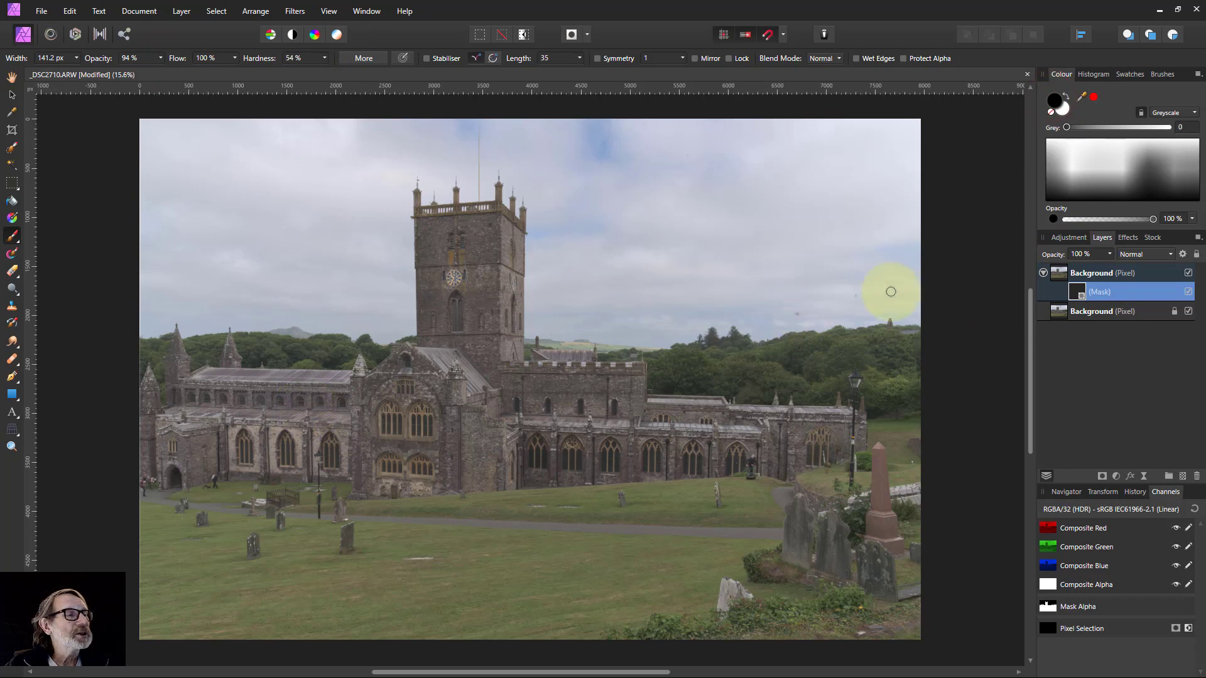
{"action": "left_click", "coordinate": [311, 338]}
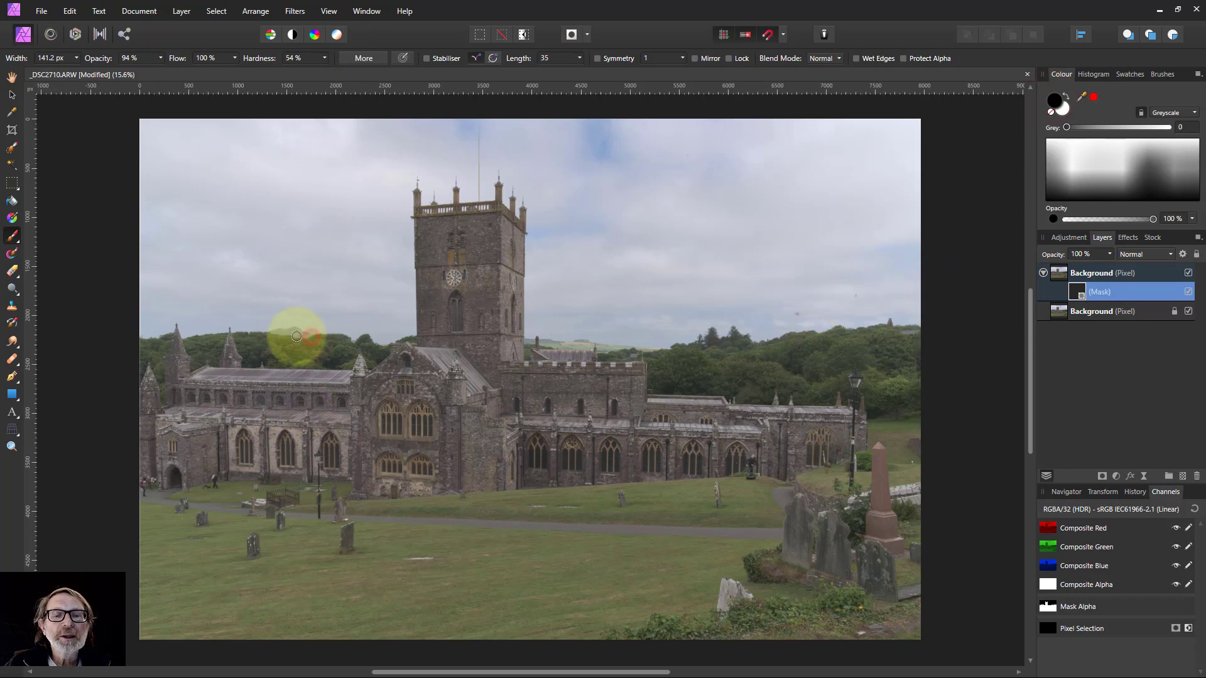
{"action": "left_click", "coordinate": [268, 336]}
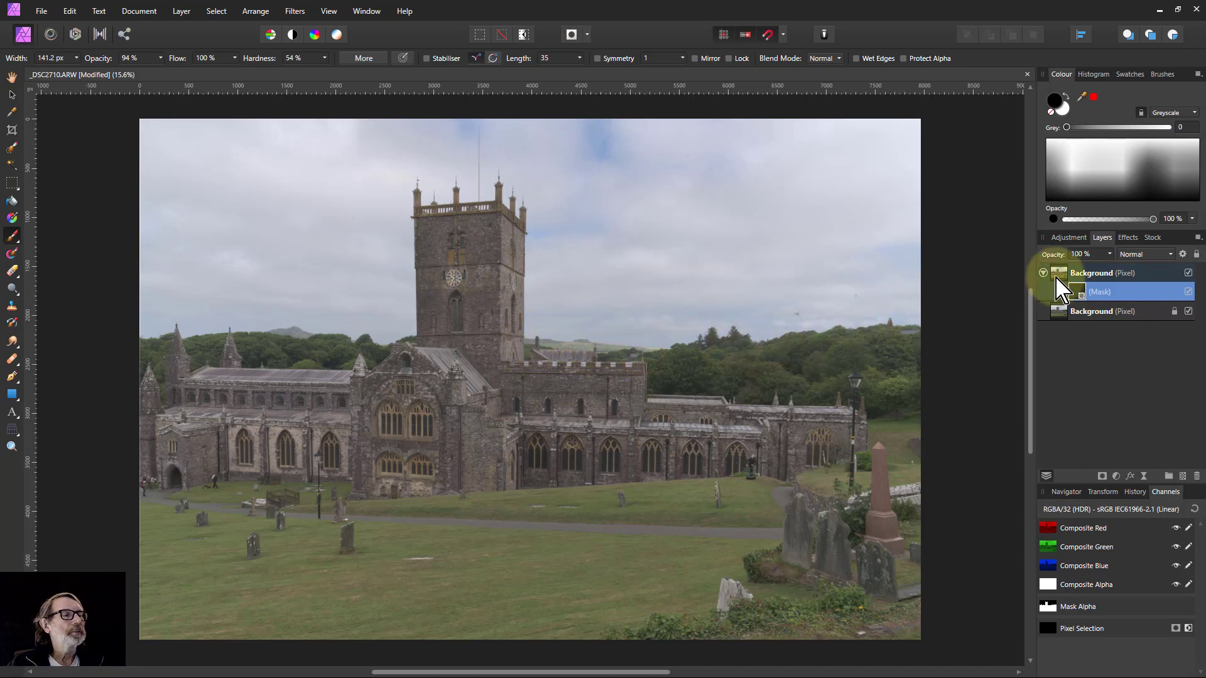
Select the masked Colour Dodge layer and duplicate it with Ctrl+J to stack more copies
{"action": "left_click", "coordinate": [1056, 278]}
{"action": "key", "text": "ctrl+j"}
{"action": "key", "text": "ctrl+j"}
{"action": "key", "text": "ctrl+j"}
{"action": "key", "text": "ctrl+j"}
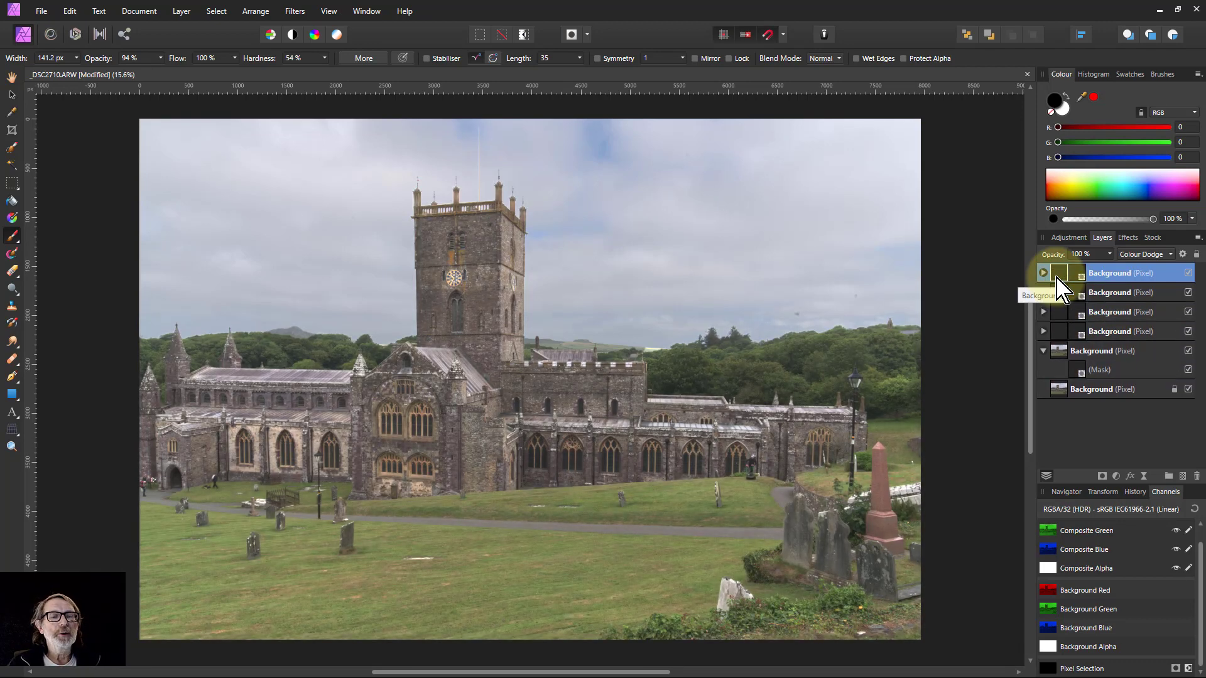
{"action": "key", "text": "ctrl+j"}
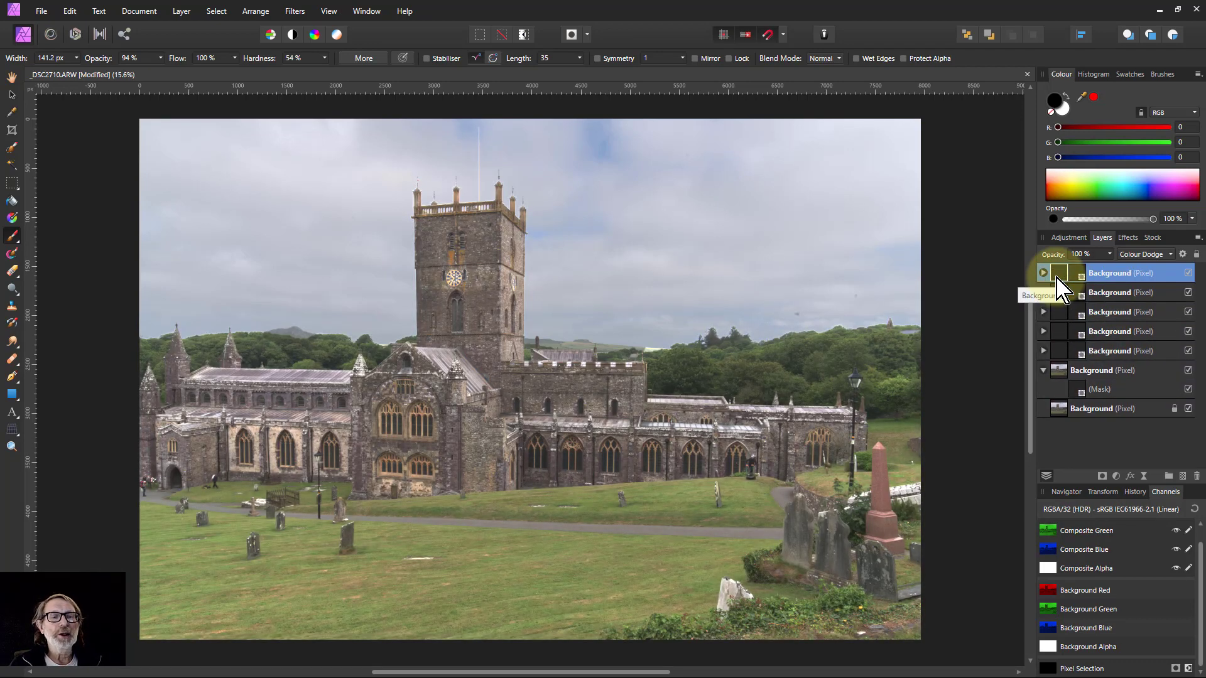